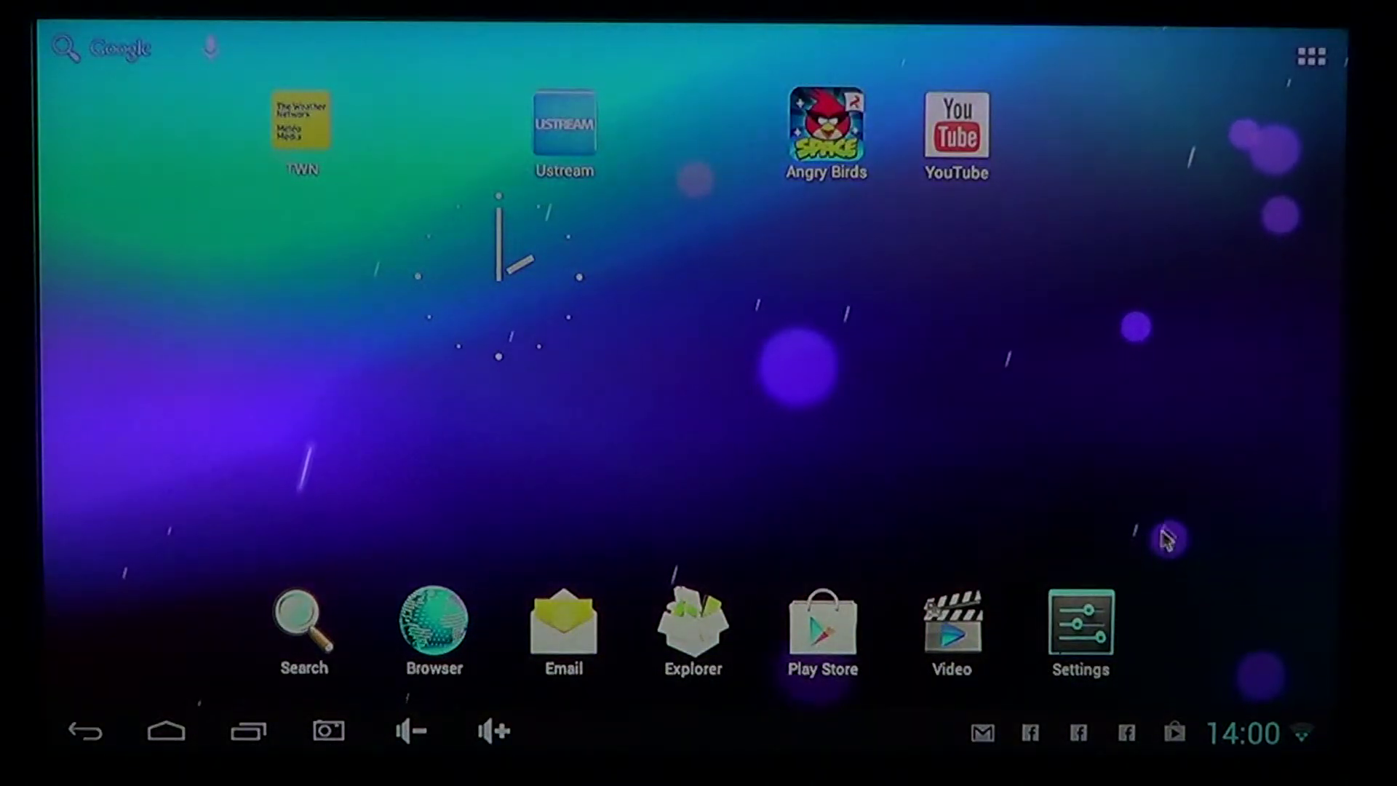
After a brief detour through the app drawer, open Settings' Apps page showing 367MB internal storage used.
left_click(1082, 643)
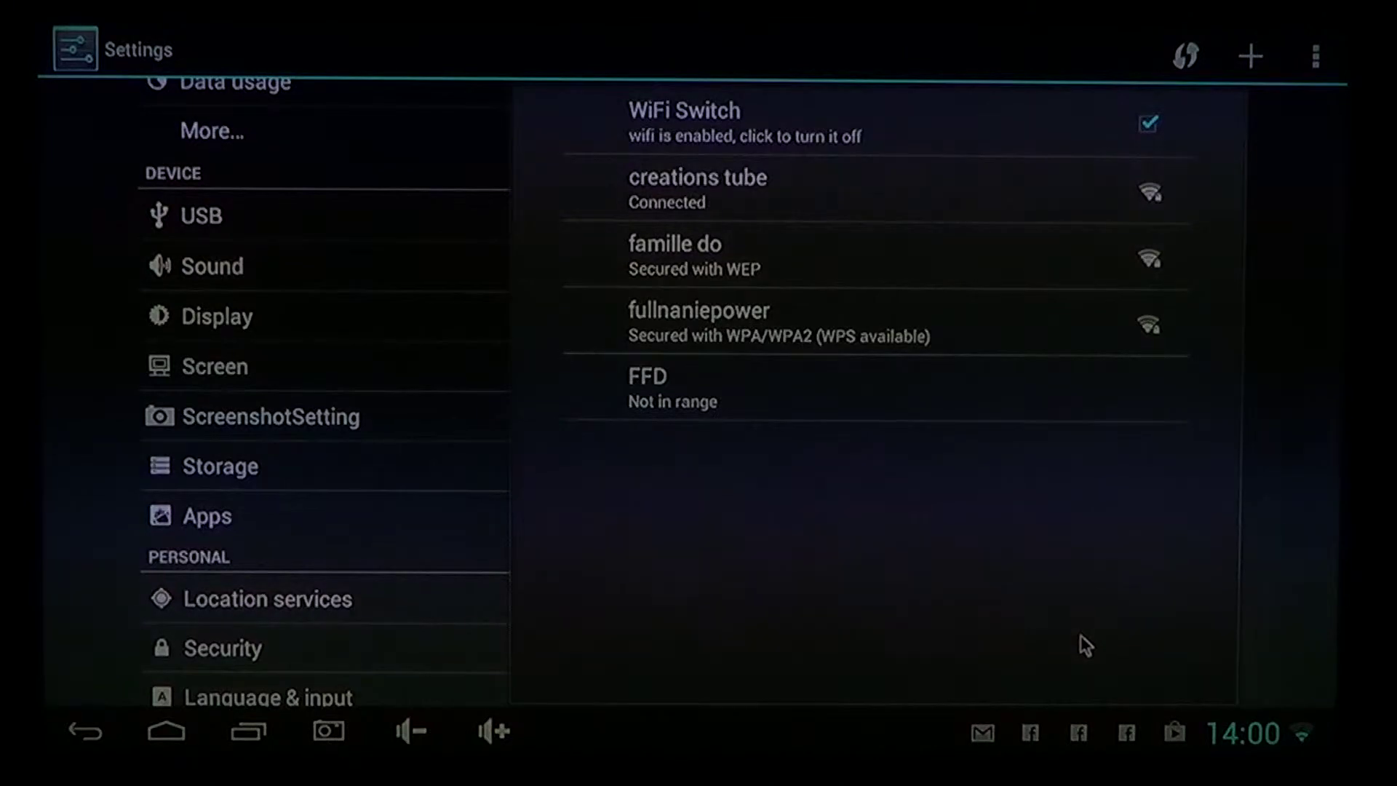
key("Escape")
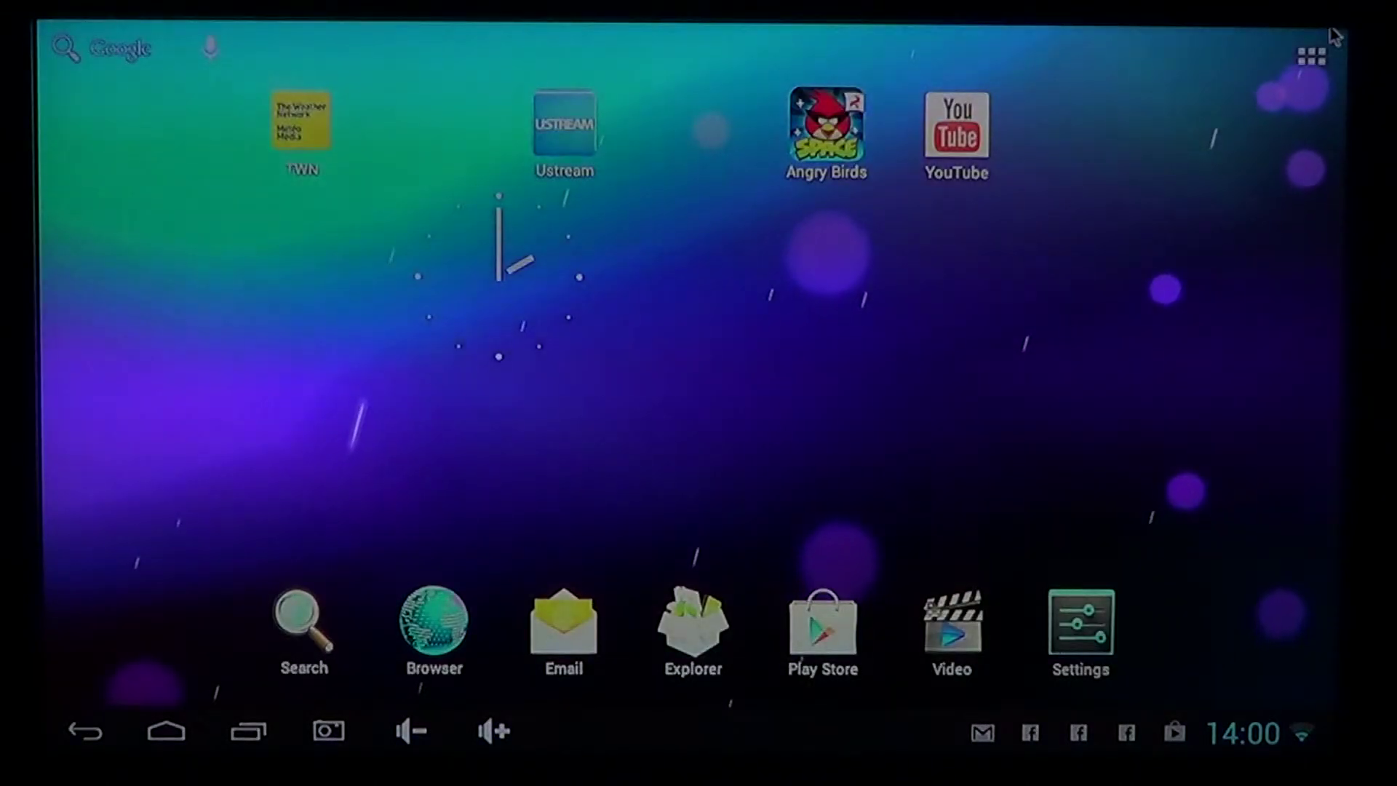
left_click(1318, 67)
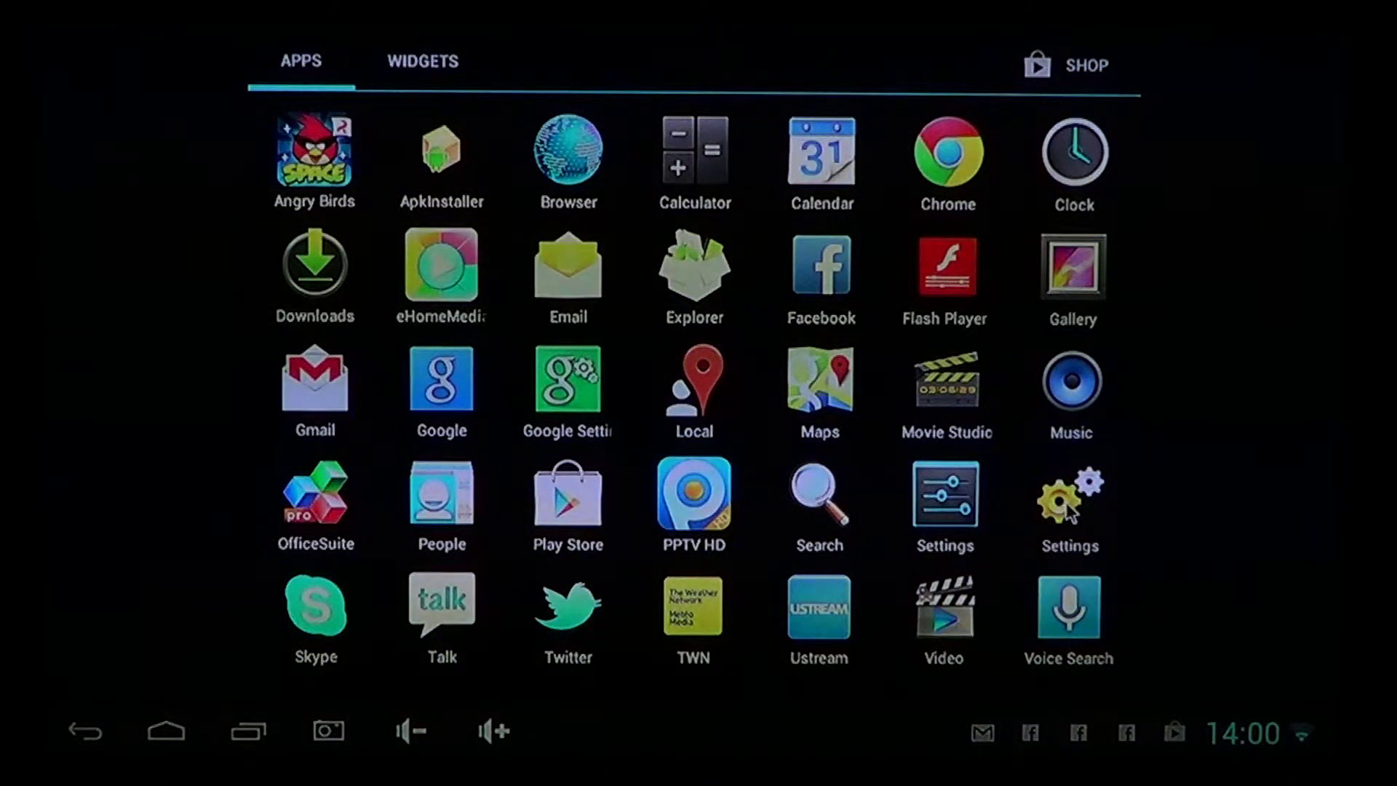
left_click(1066, 502)
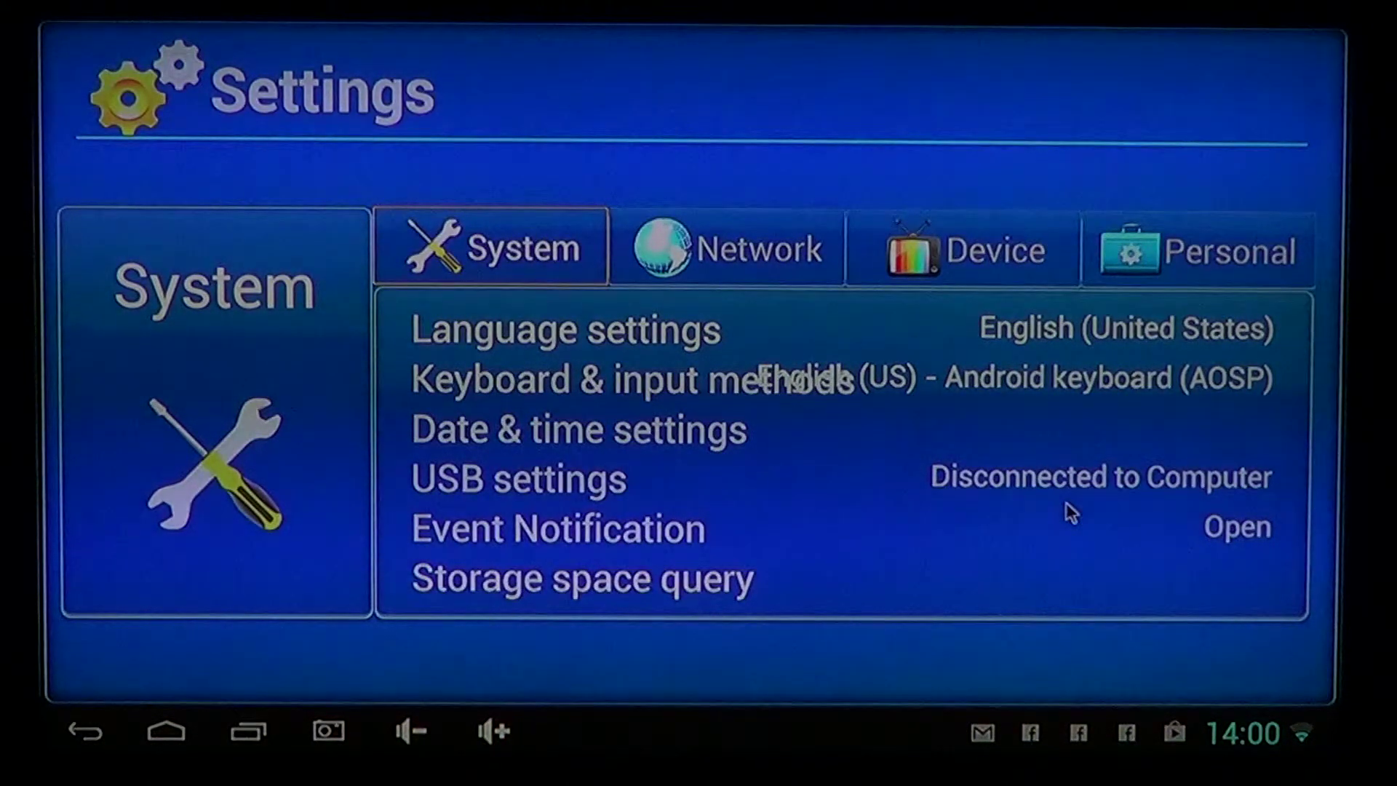
key("Home")
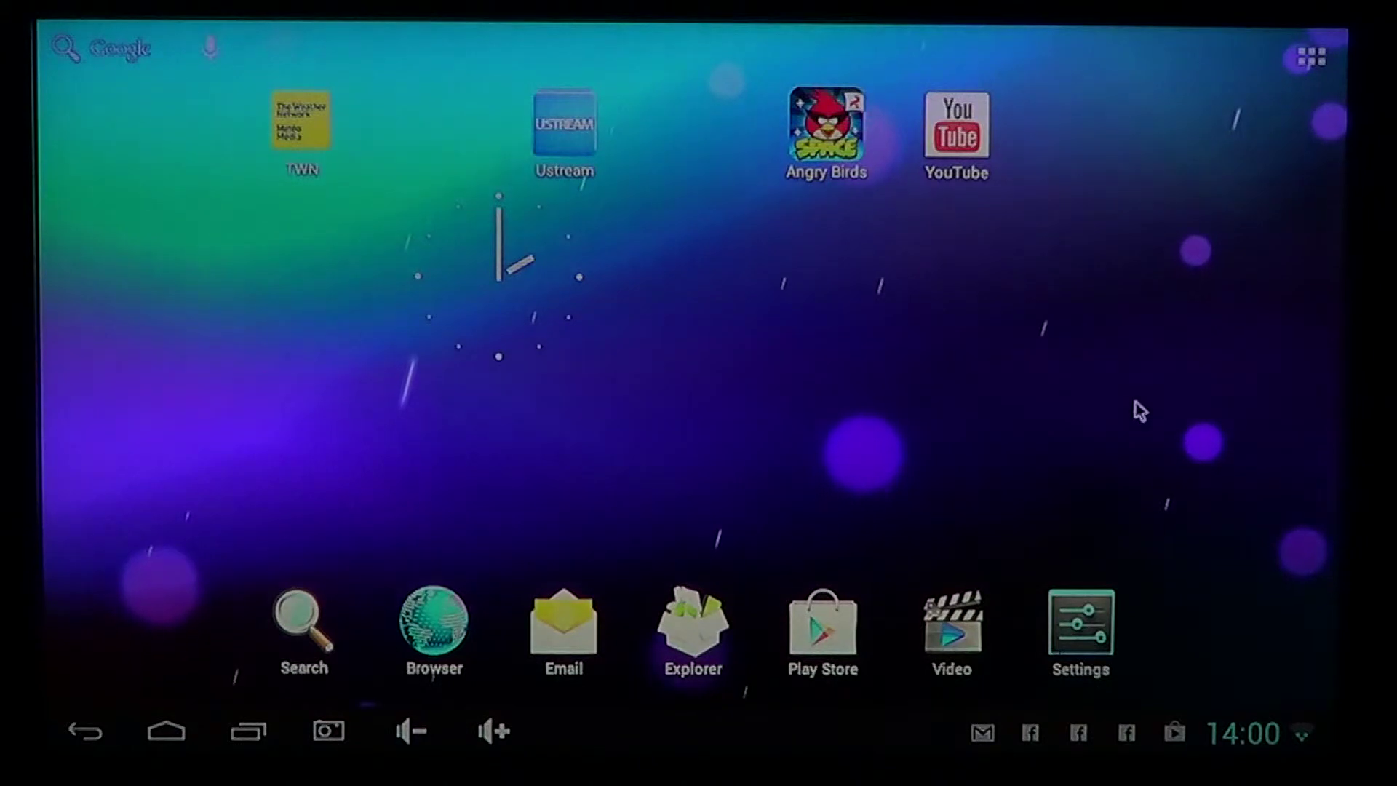
left_click(1098, 640)
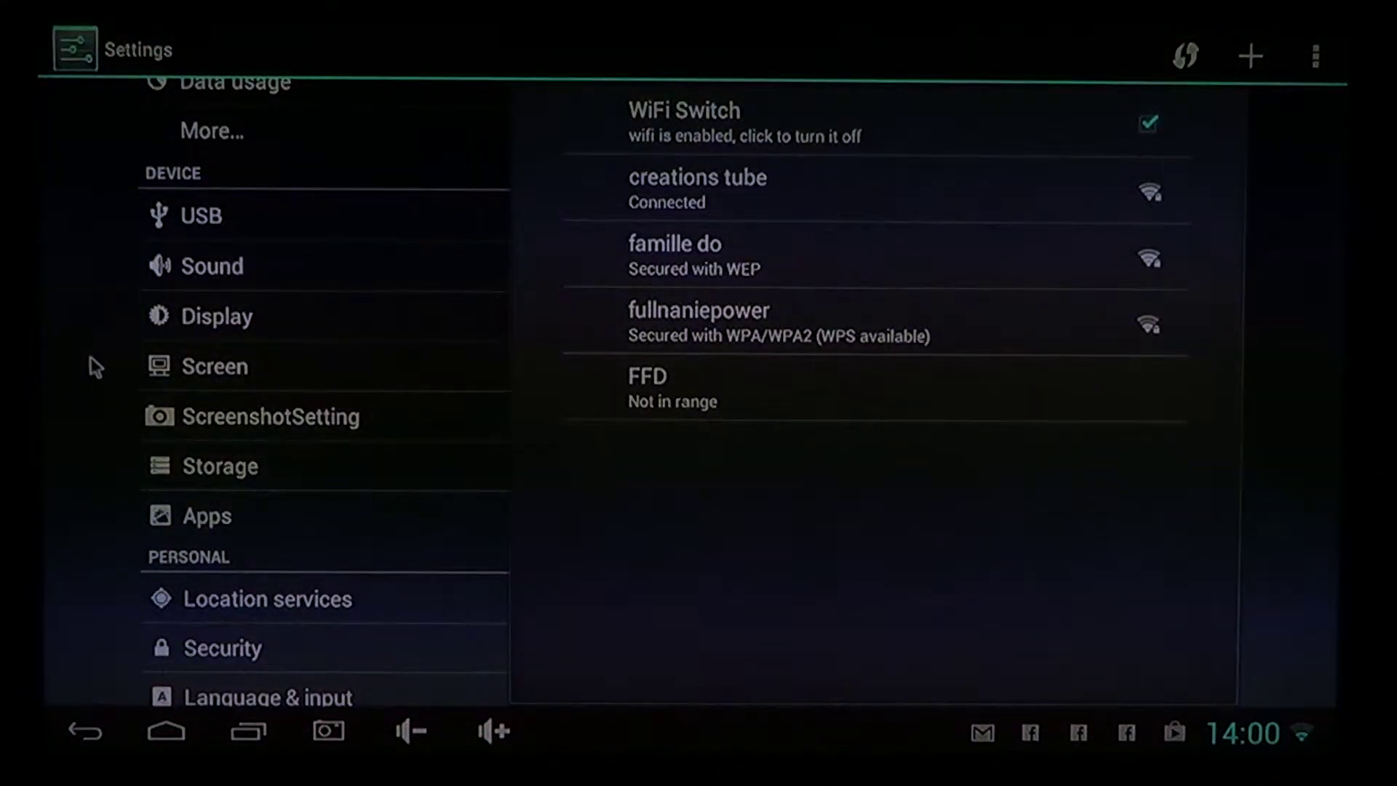
left_click(228, 523)
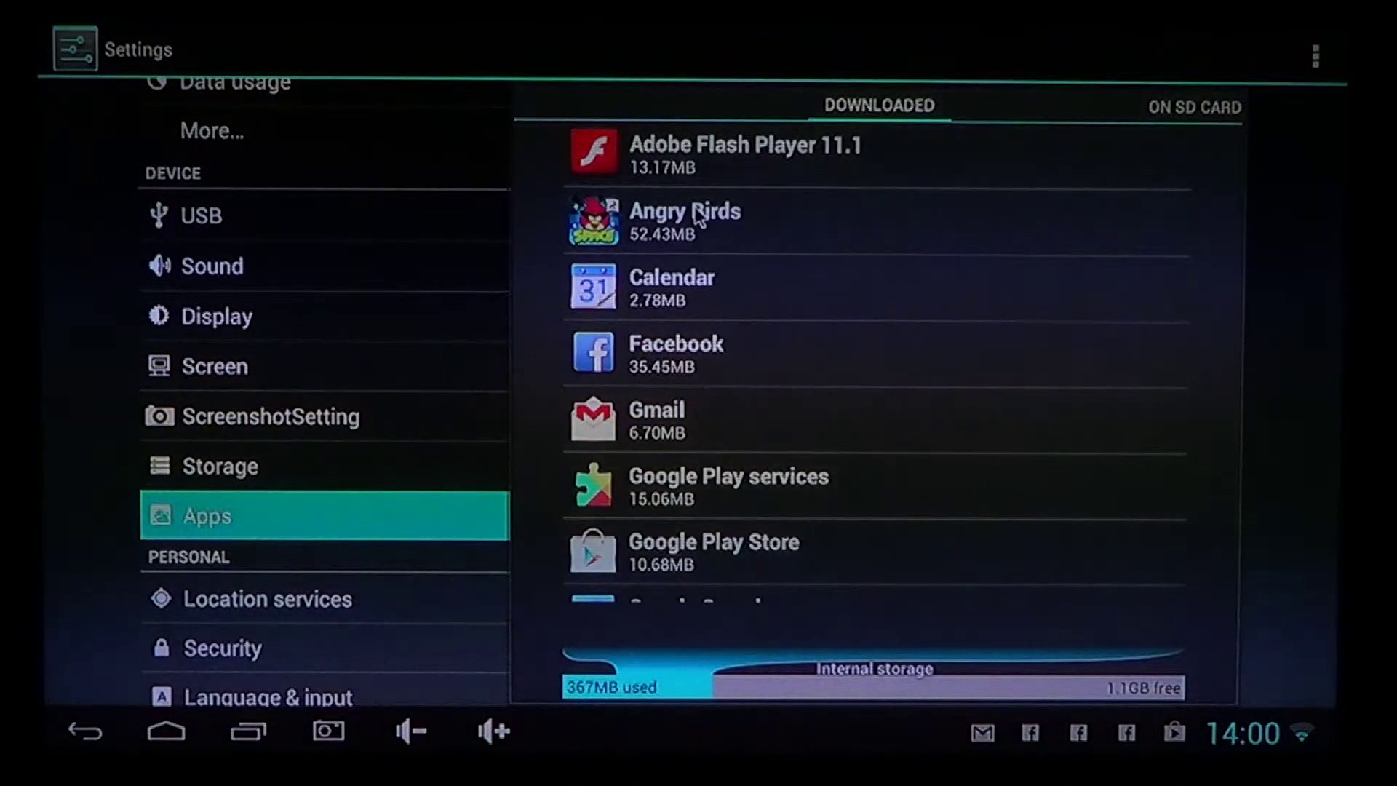
left_click(793, 234)
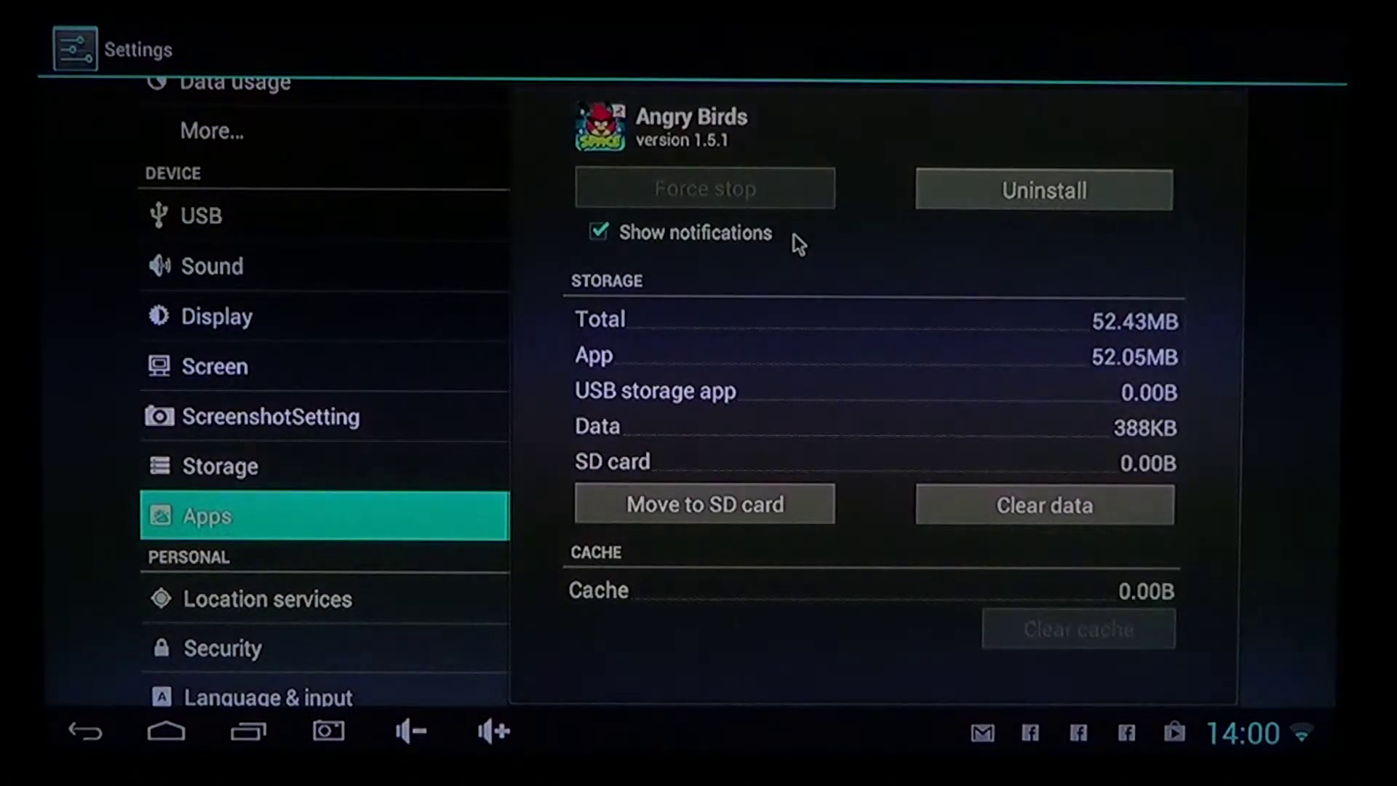
left_click(221, 525)
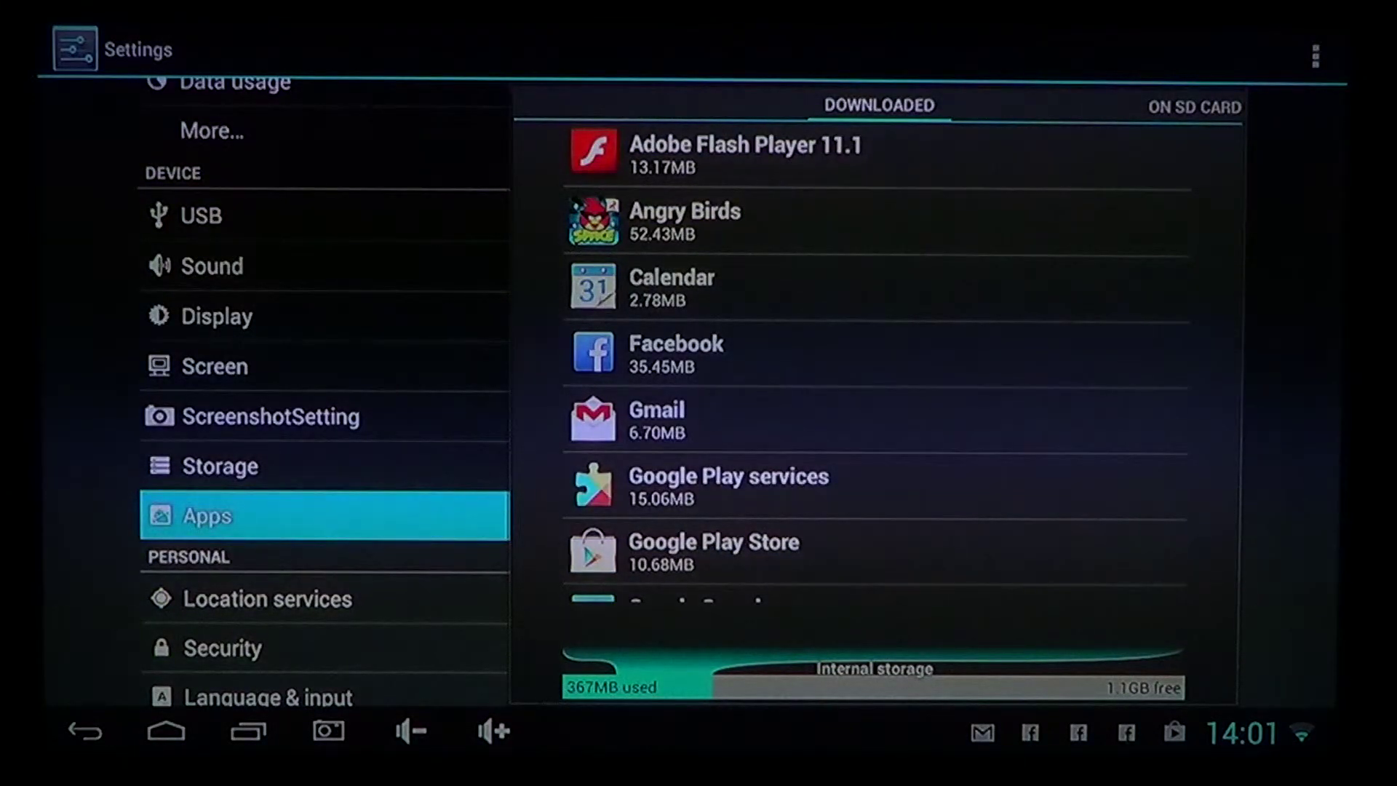
left_click(875, 420)
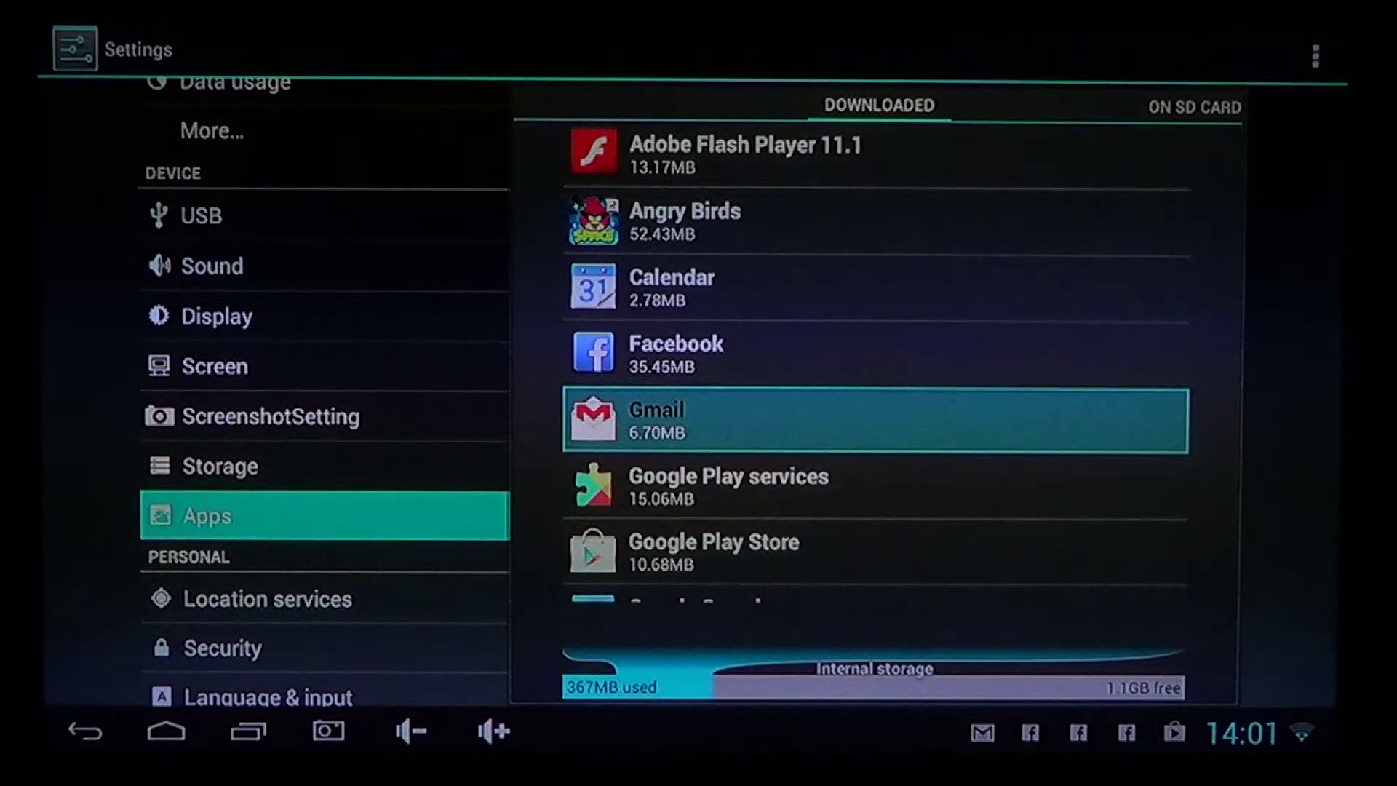
Select Skype in the Apps list and force-stop it from its app info page.
key("Down")
key("Down")
key("Down")
key("Down")
key("Down")
key("Down")
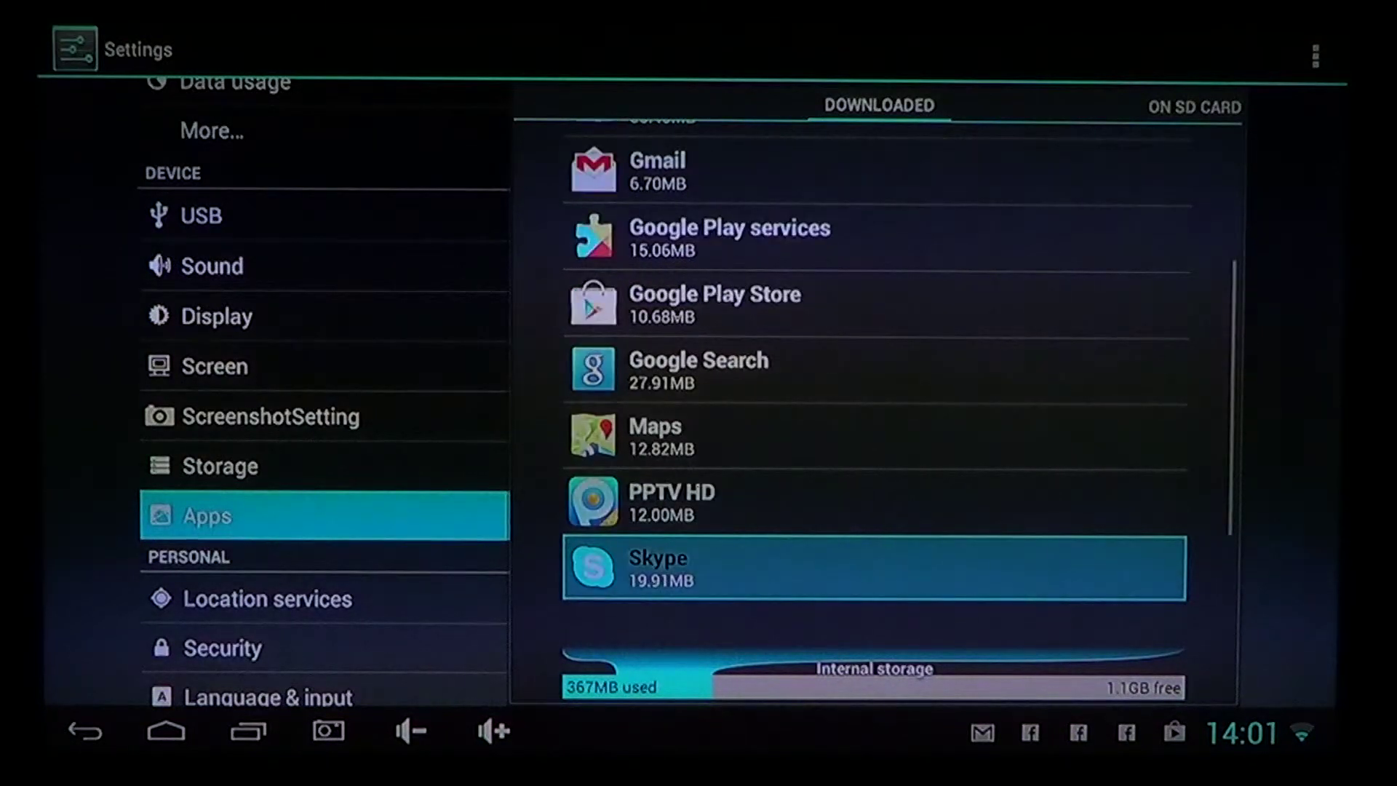
key("Down")
key("Down")
key("Down")
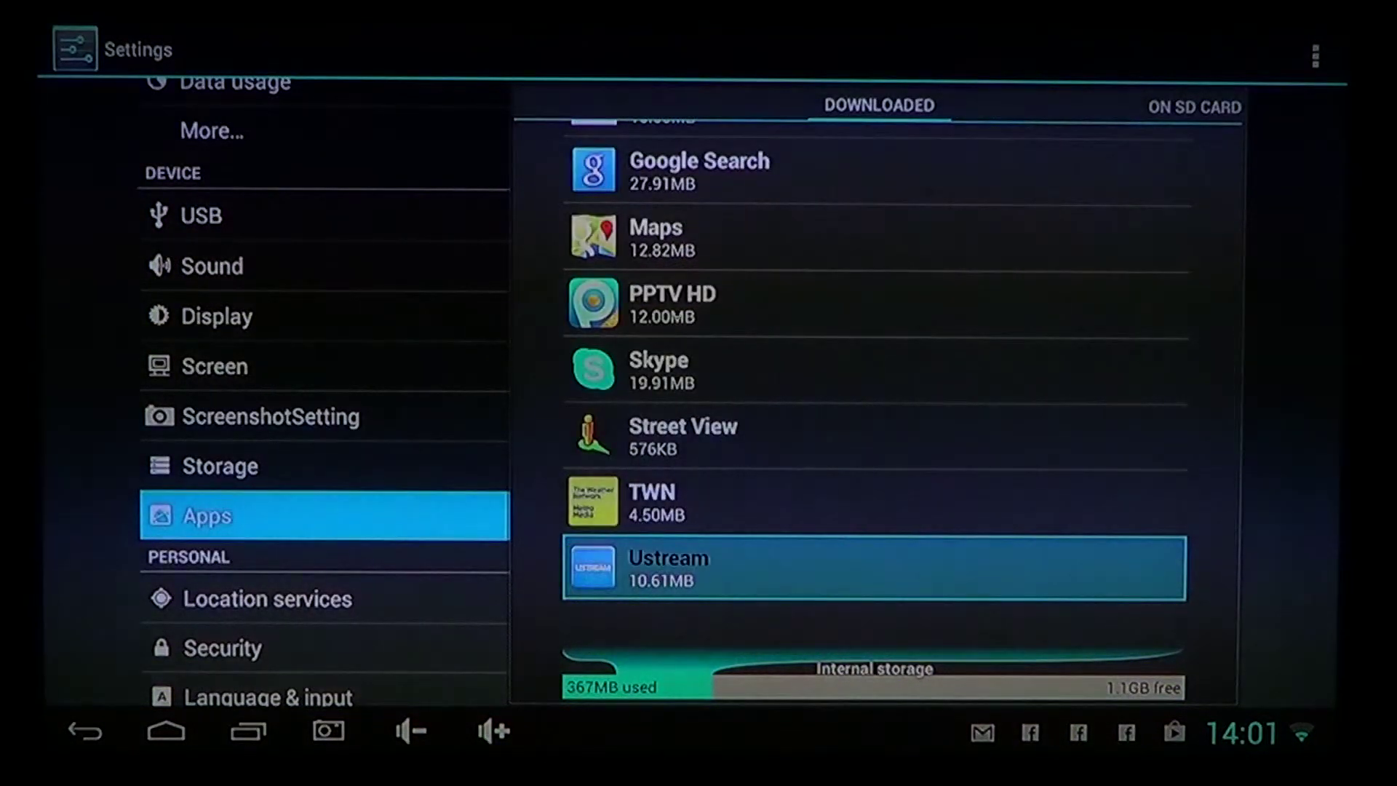
key("Down")
key("Up")
key("Up")
key("Up")
key("Up")
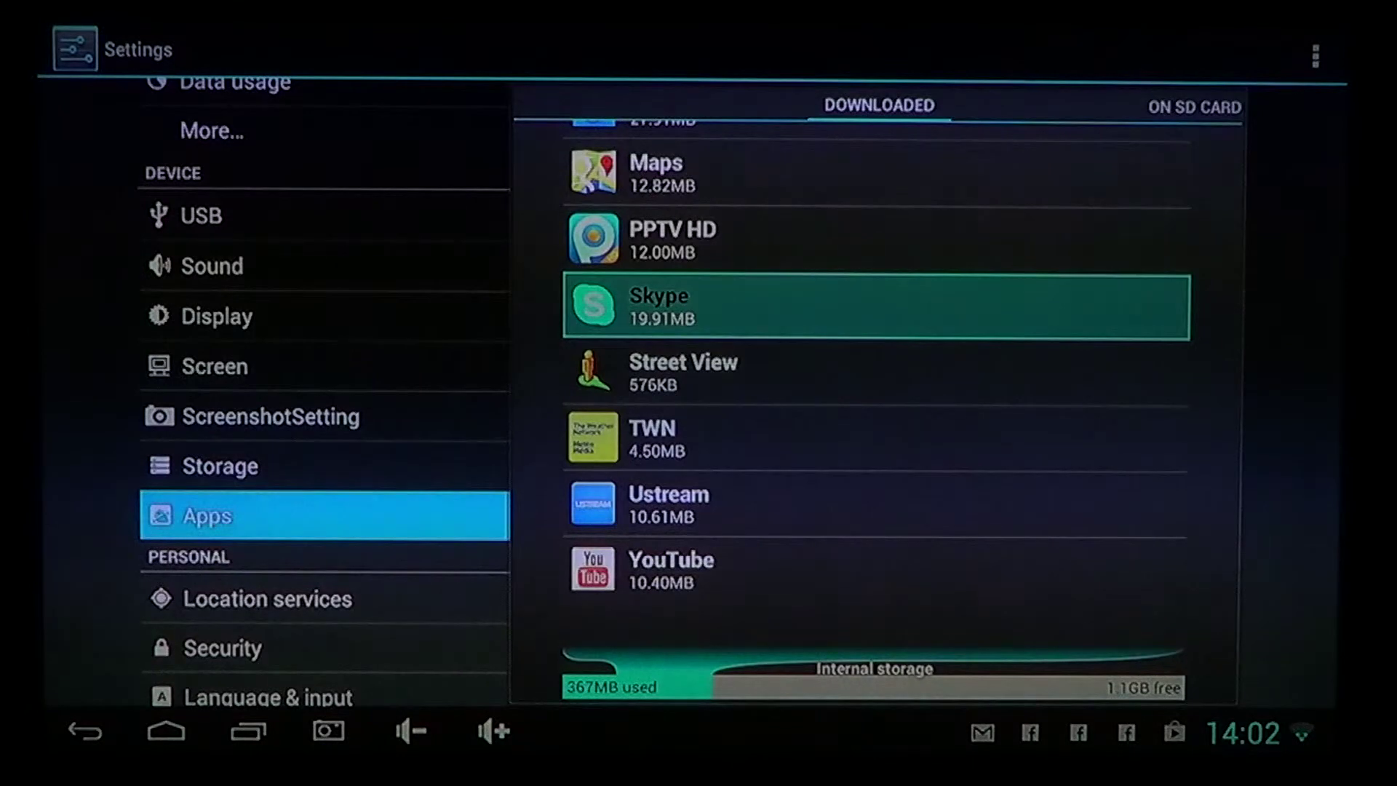
left_click(1027, 318)
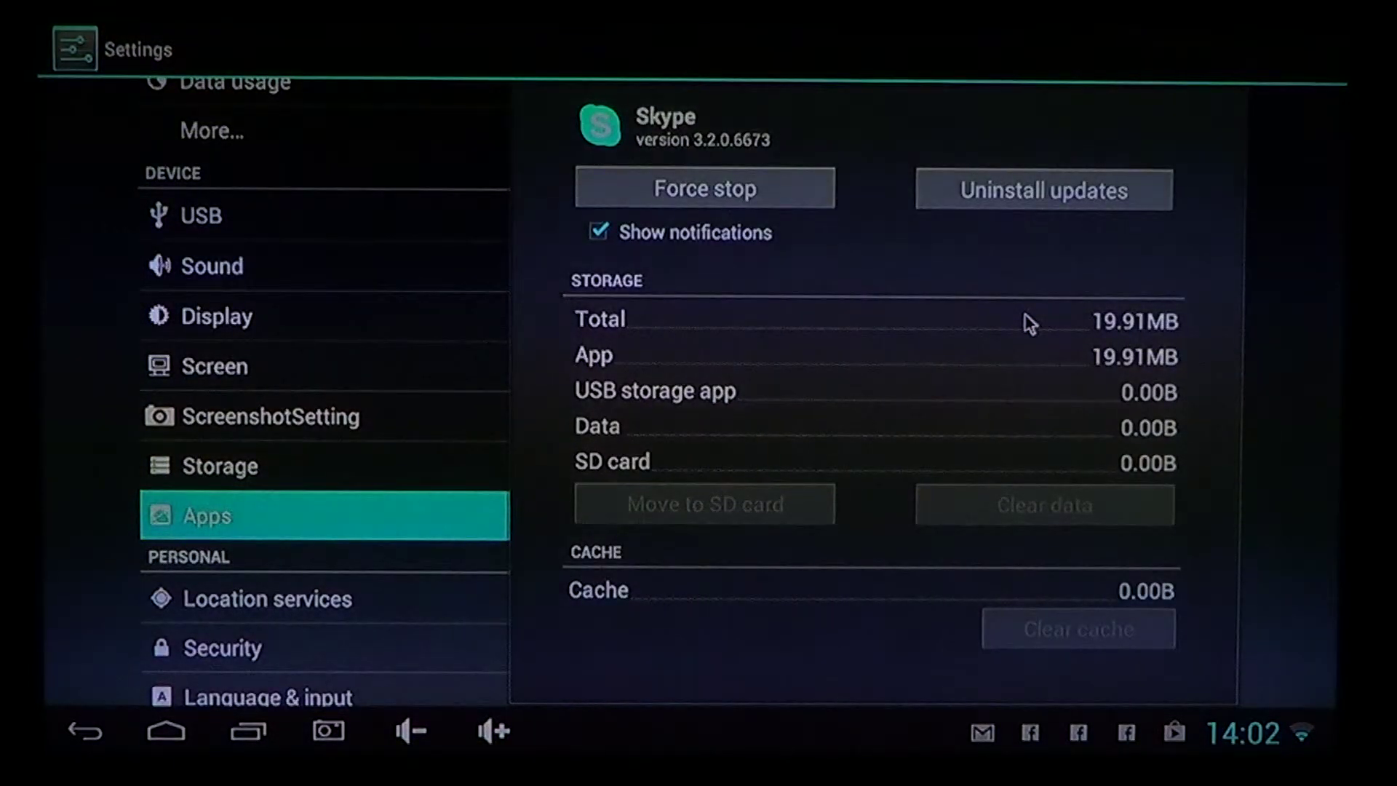
left_click(746, 197)
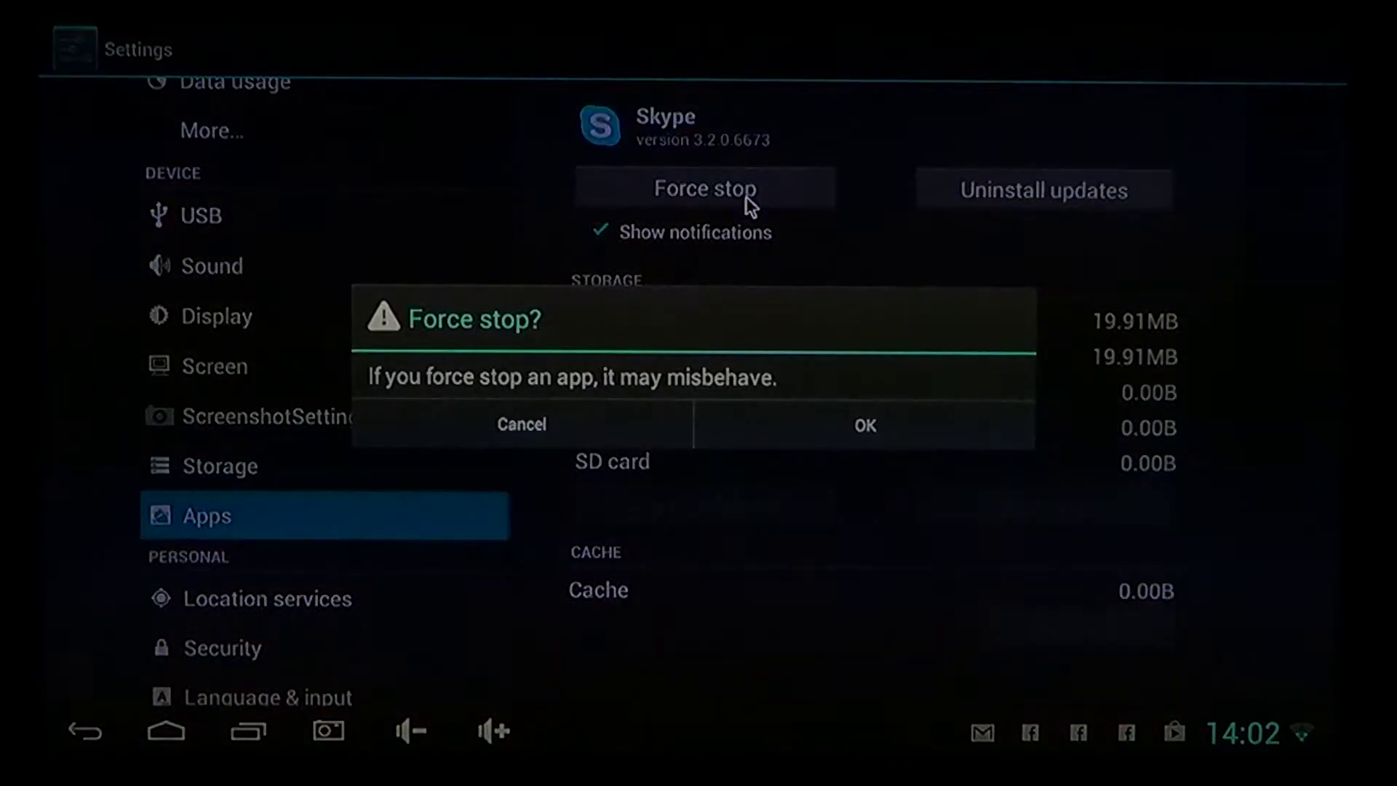
left_click(890, 431)
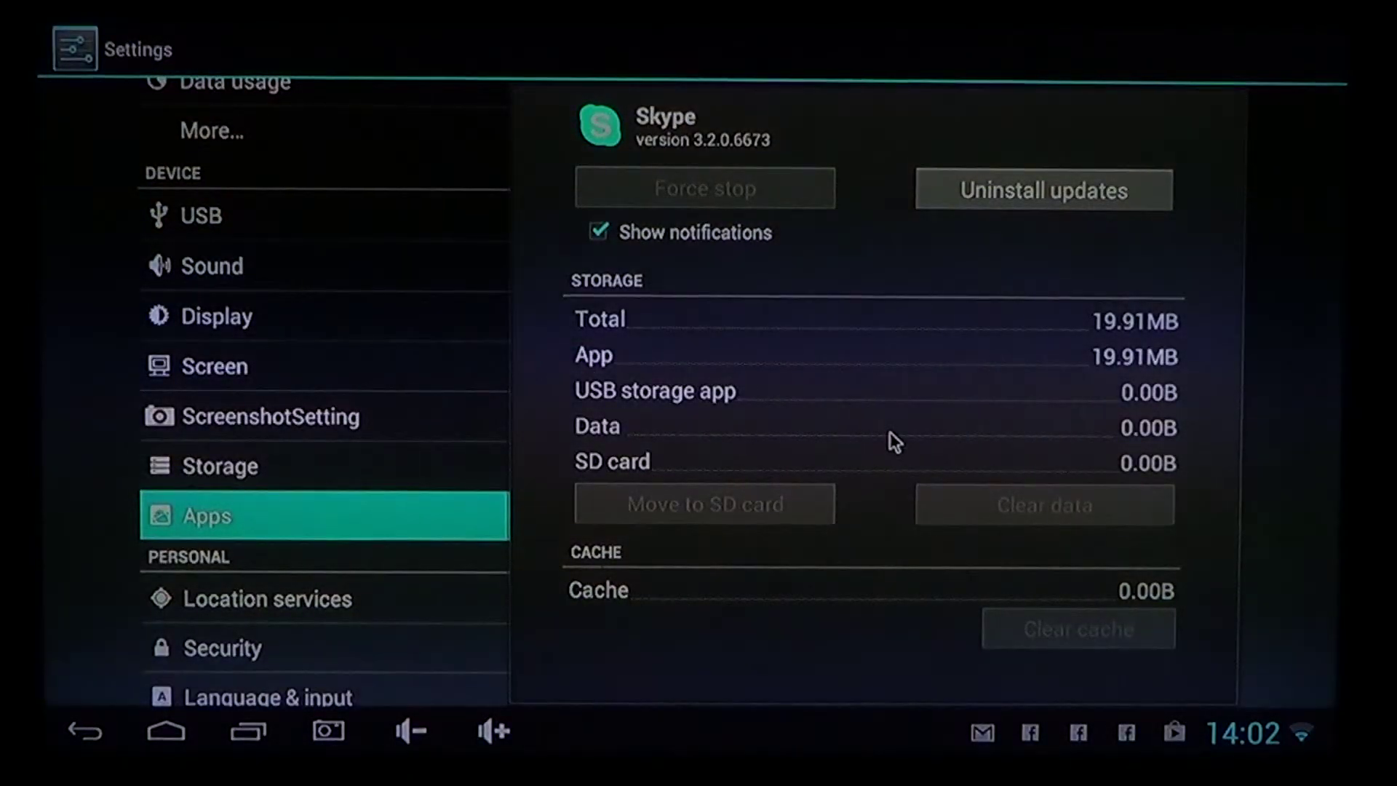
Uninstall Skype's updates to restore the factory version, dropping internal storage use to 347MB.
left_click(1036, 202)
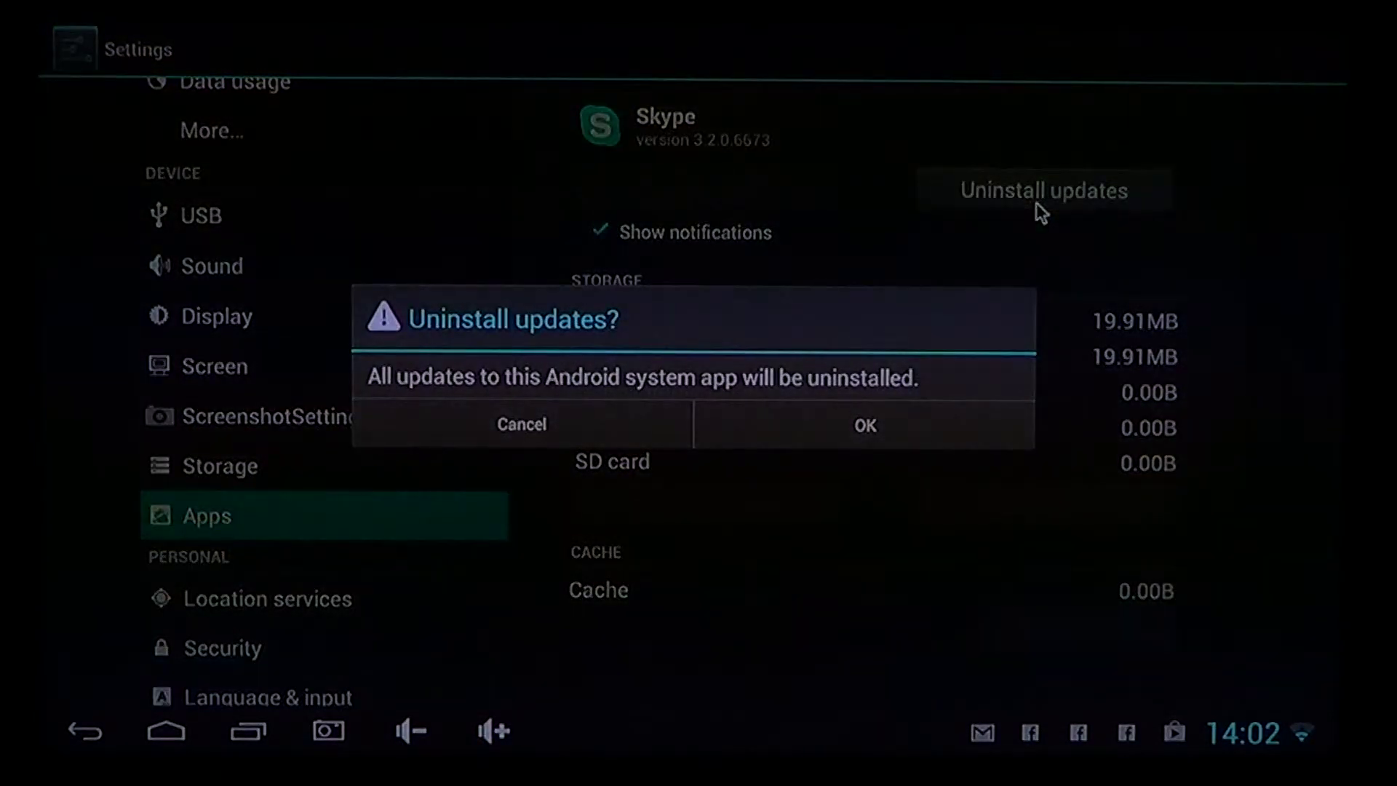
left_click(885, 429)
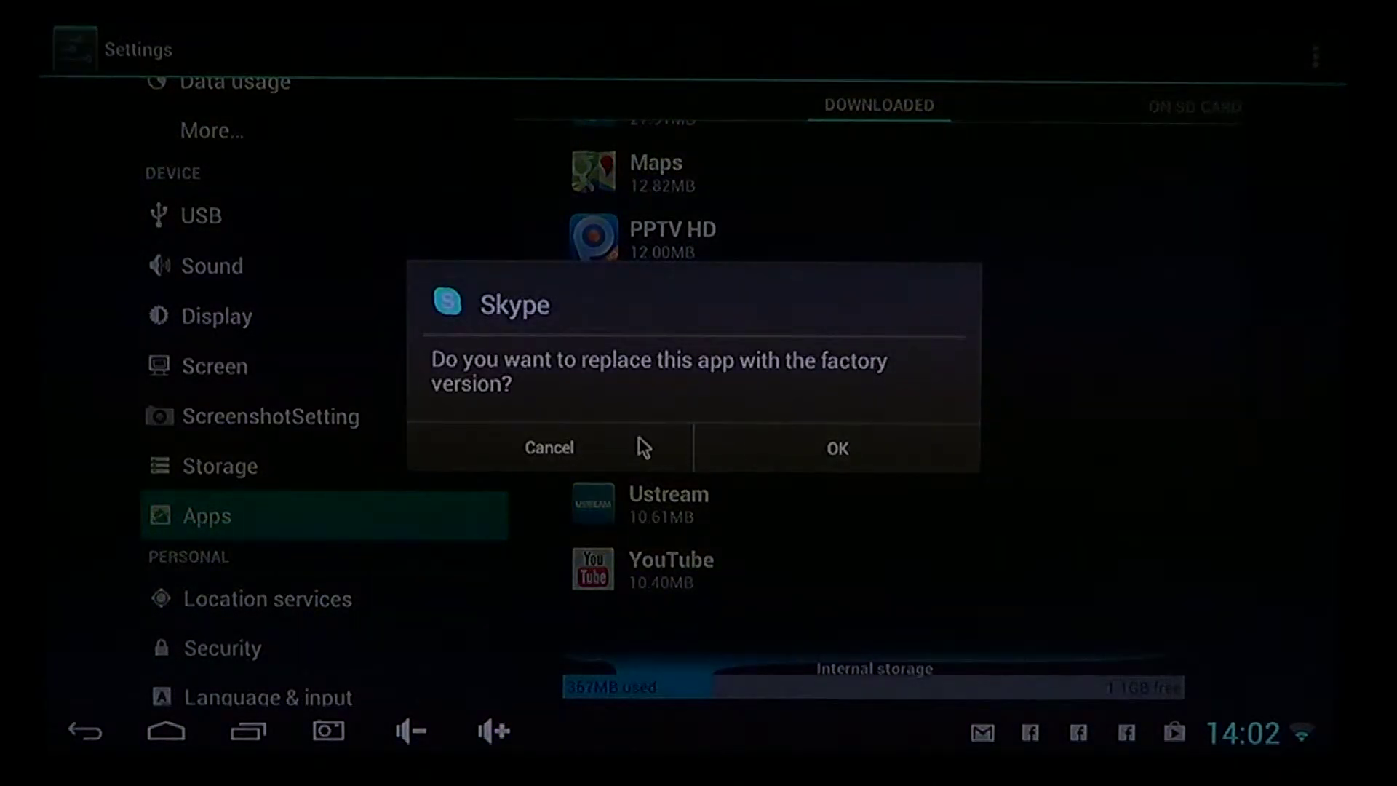
left_click(838, 459)
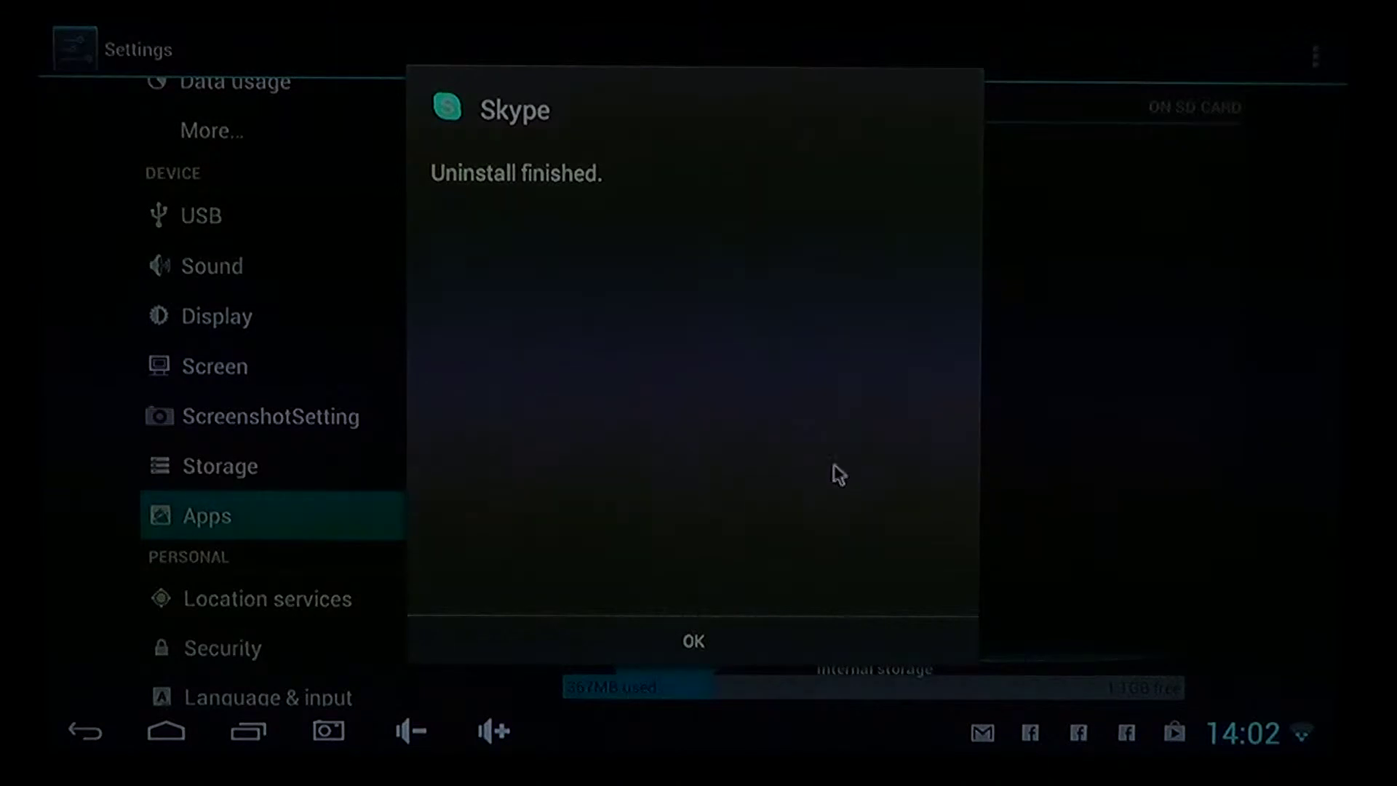
left_click(692, 641)
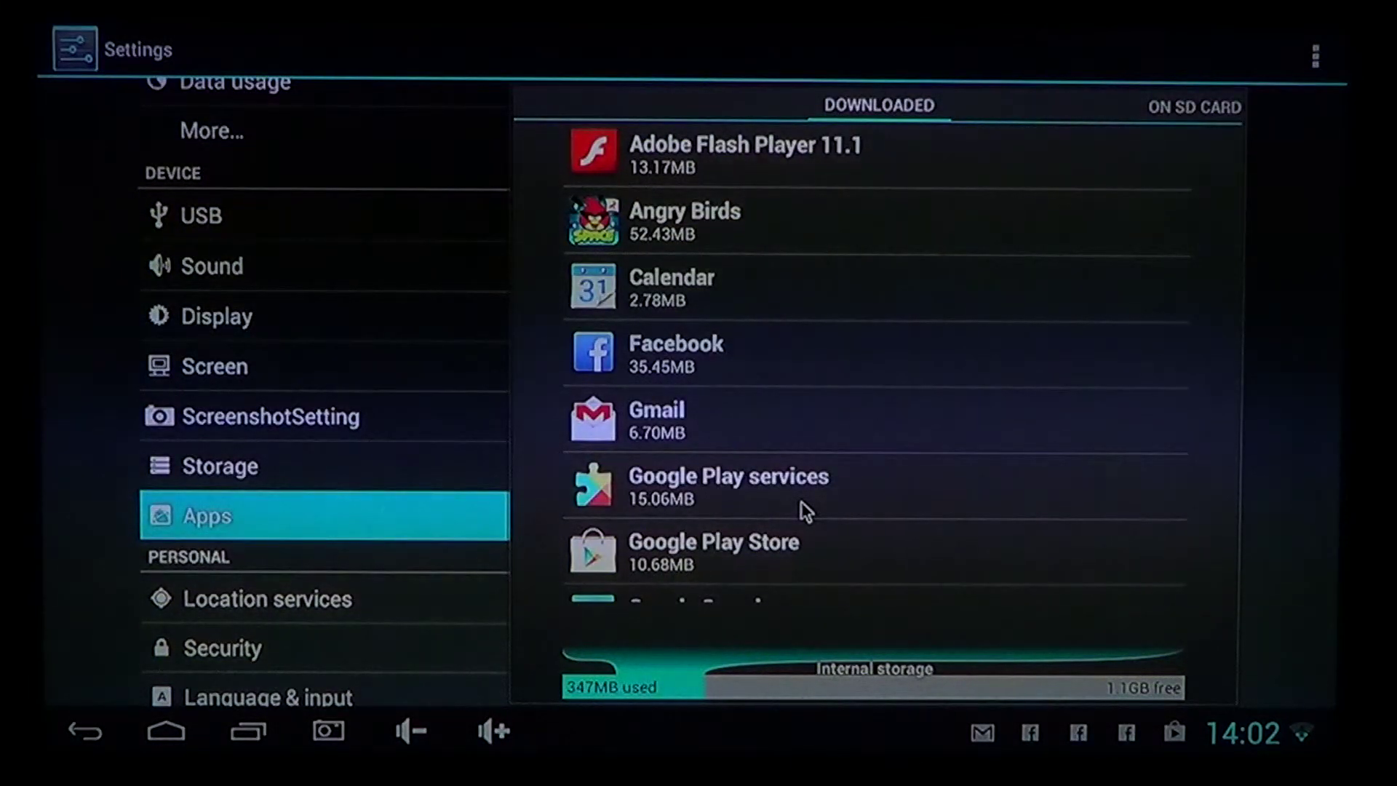
scroll(802, 501, "down", 5)
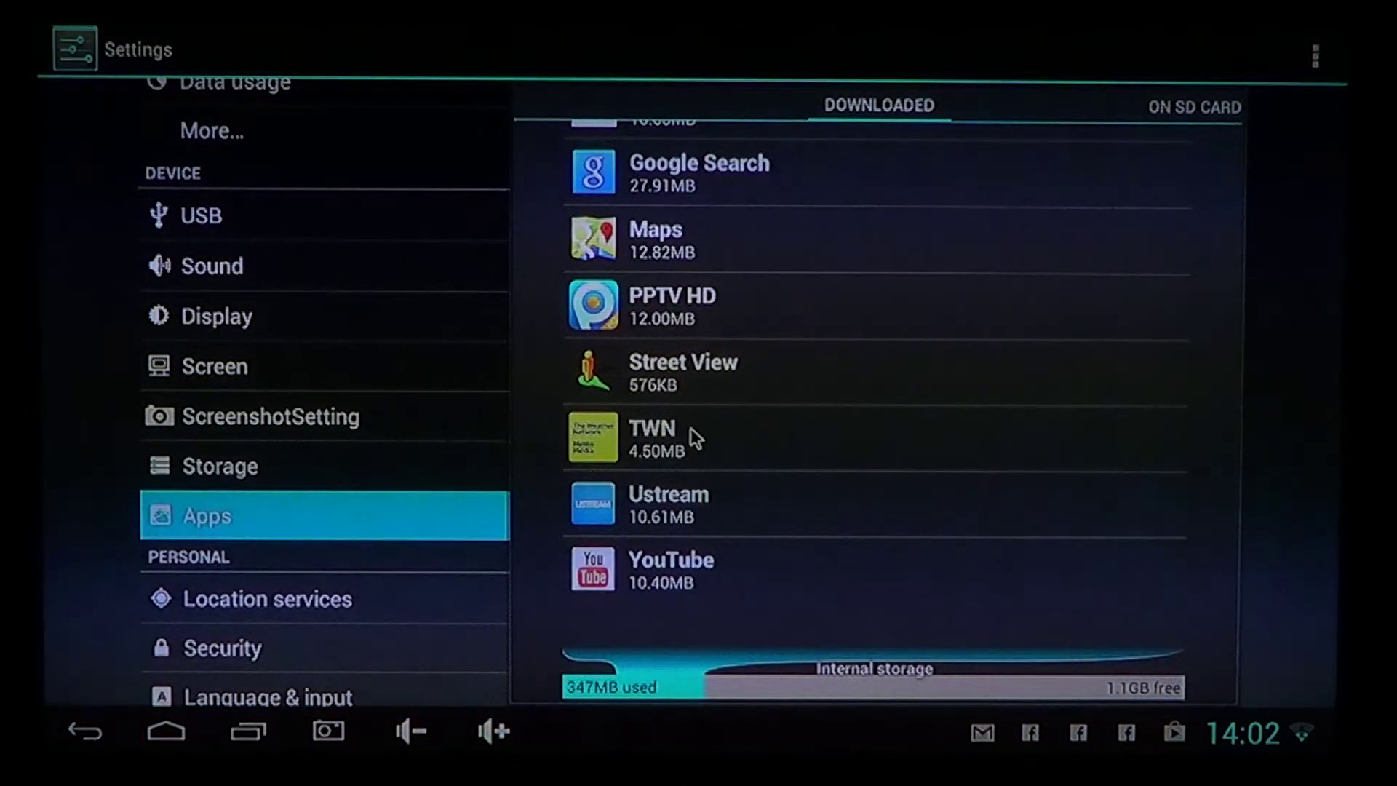
Uninstall the TWN app, reducing internal storage use to 342MB.
left_click(639, 443)
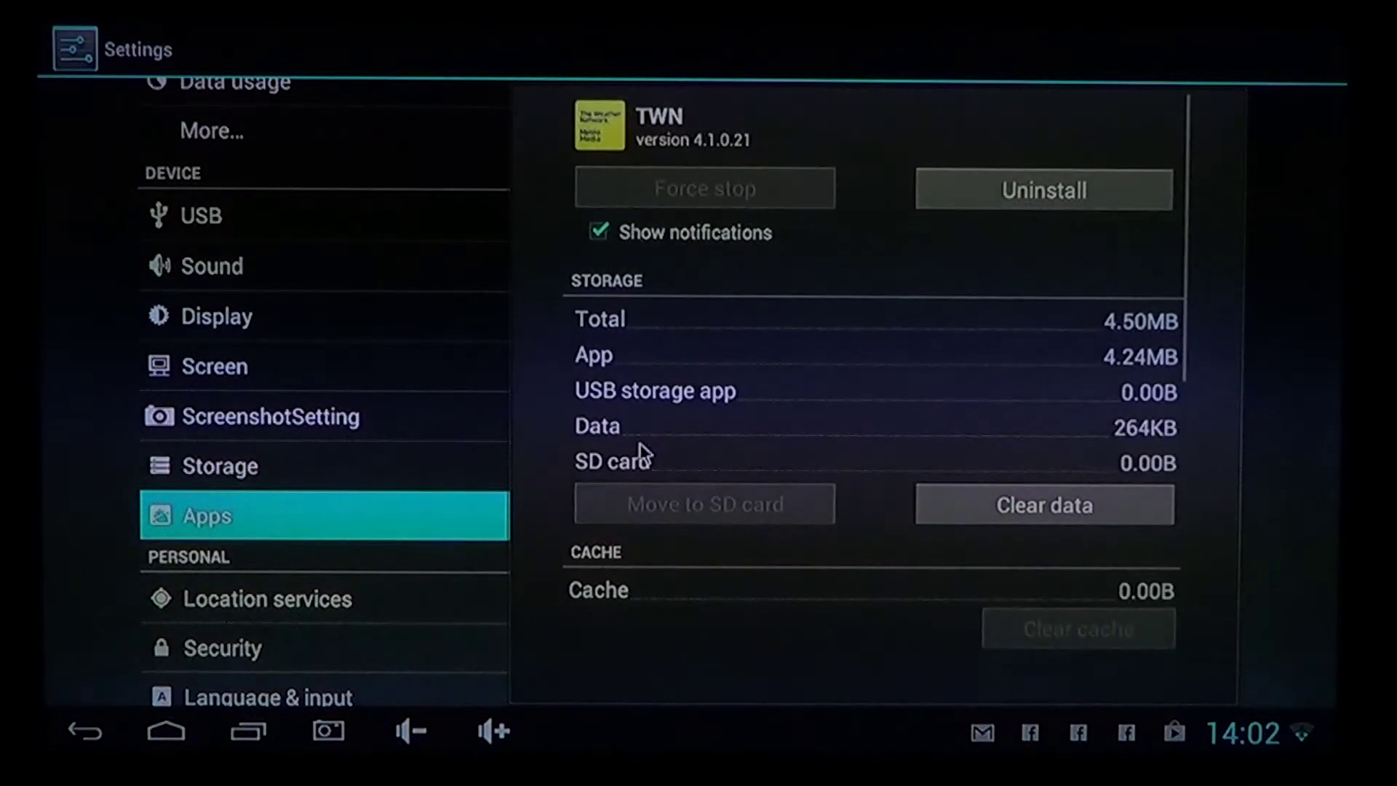
left_click(1011, 200)
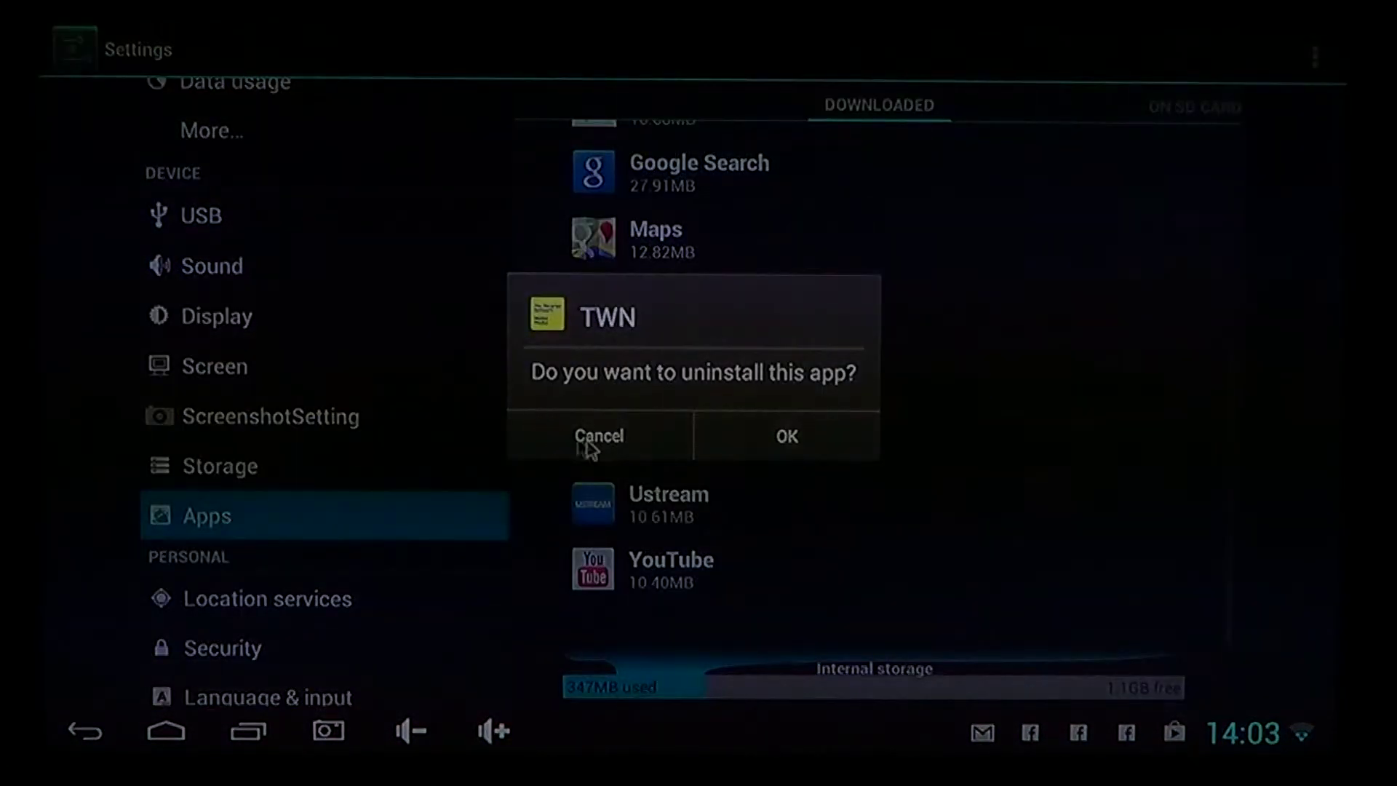
left_click(757, 447)
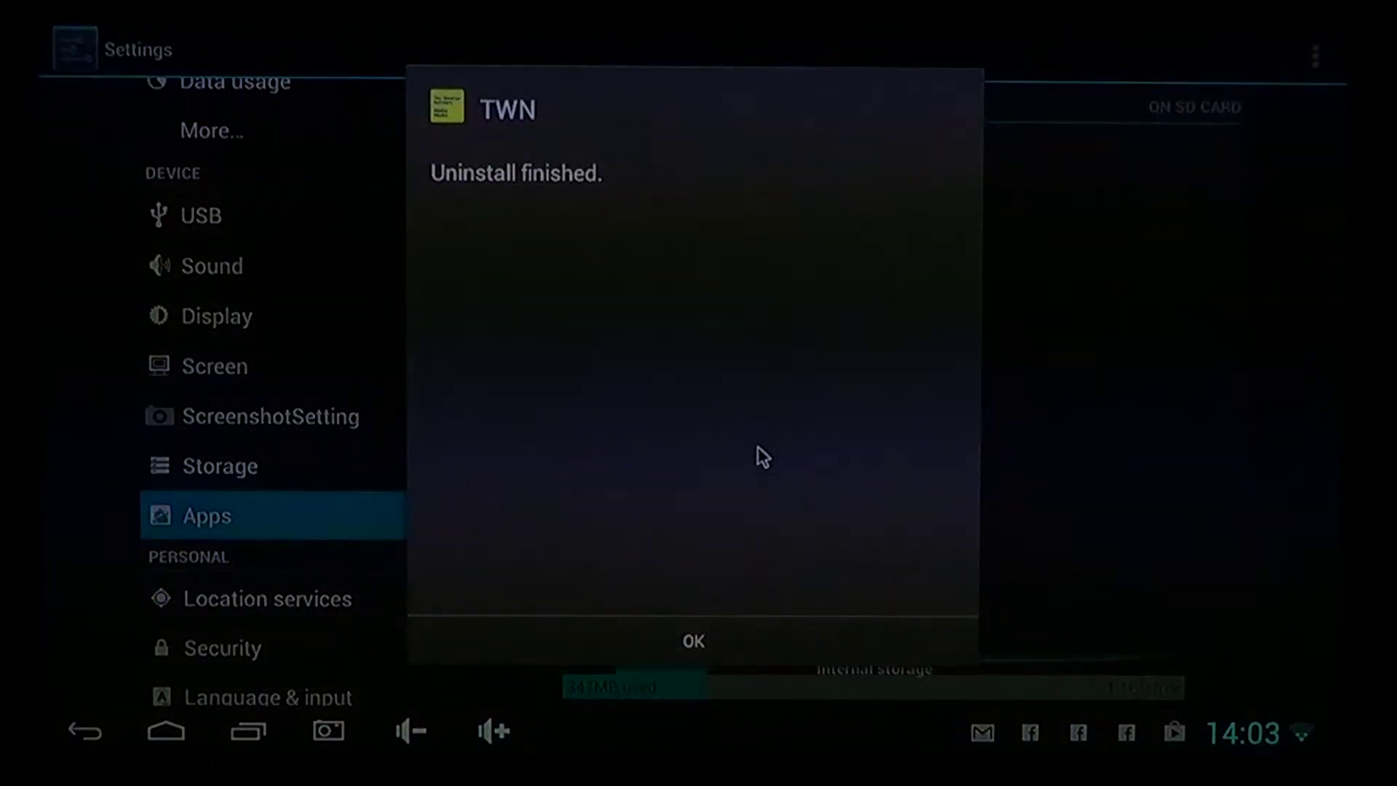
left_click(726, 645)
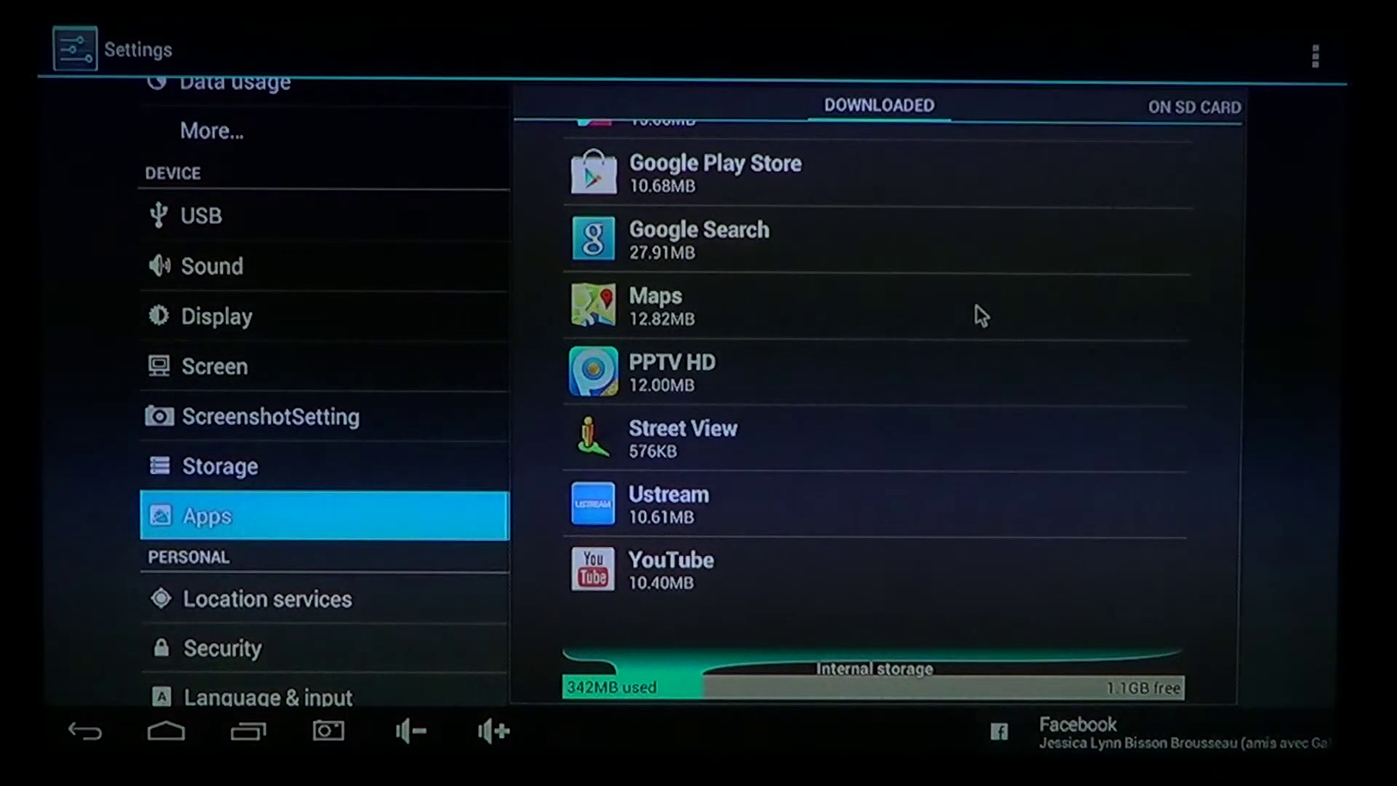
Show the On SD card list with Angry Birds and Ustream, using 4.2MB.
left_click(1194, 108)
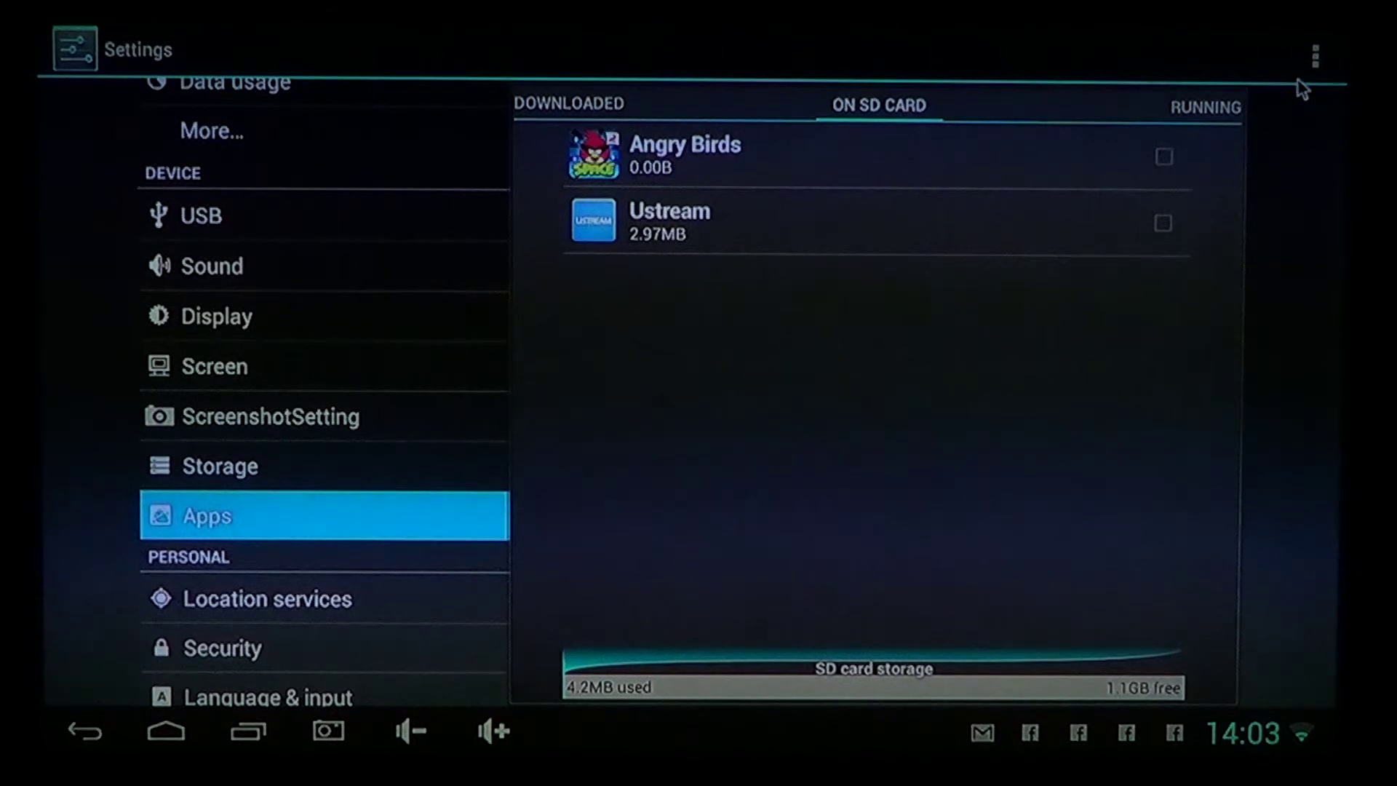
Browse the Running apps list and their RAM usage, then return to the home screen.
left_click(1220, 117)
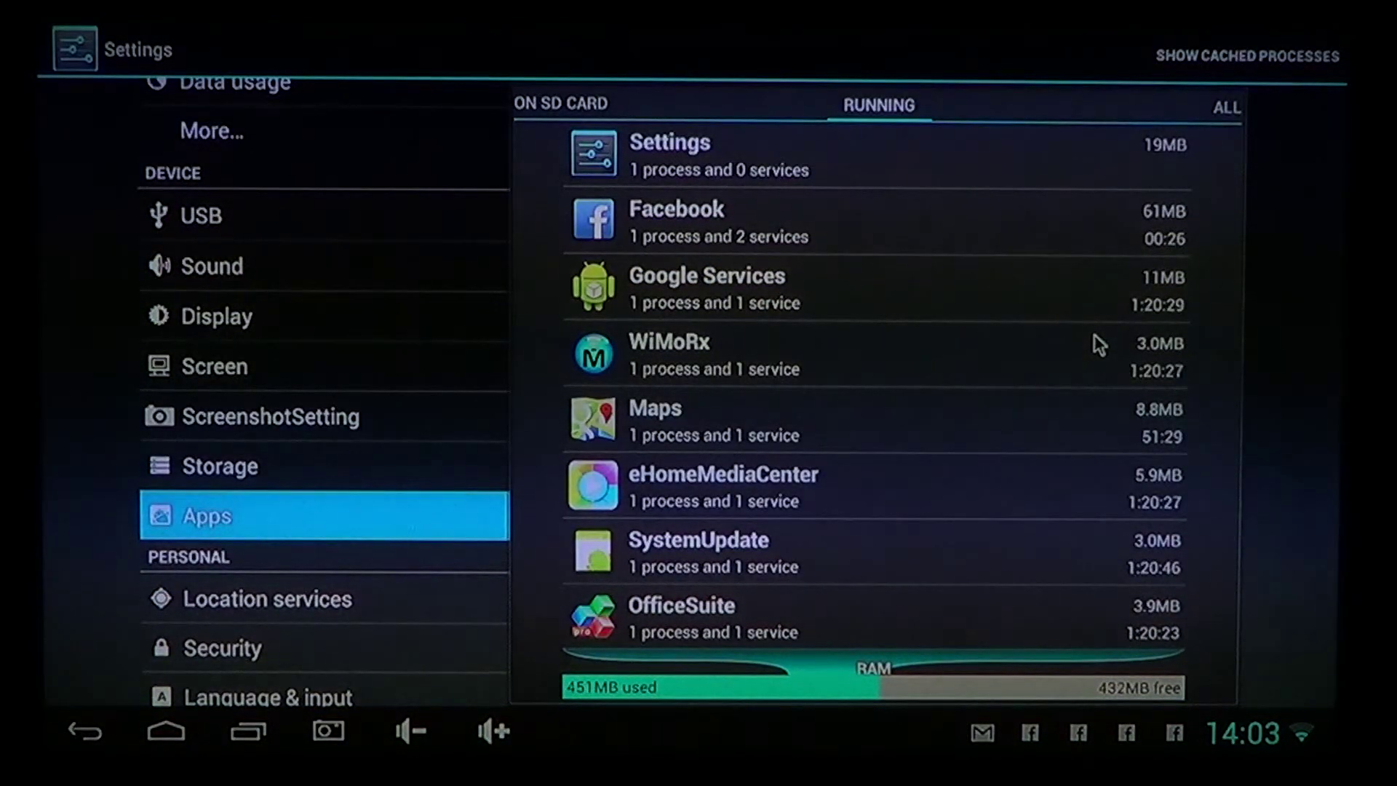
scroll(1094, 334, "down", 2)
scroll(1094, 335, "up", 2)
scroll(1095, 336, "down", 2)
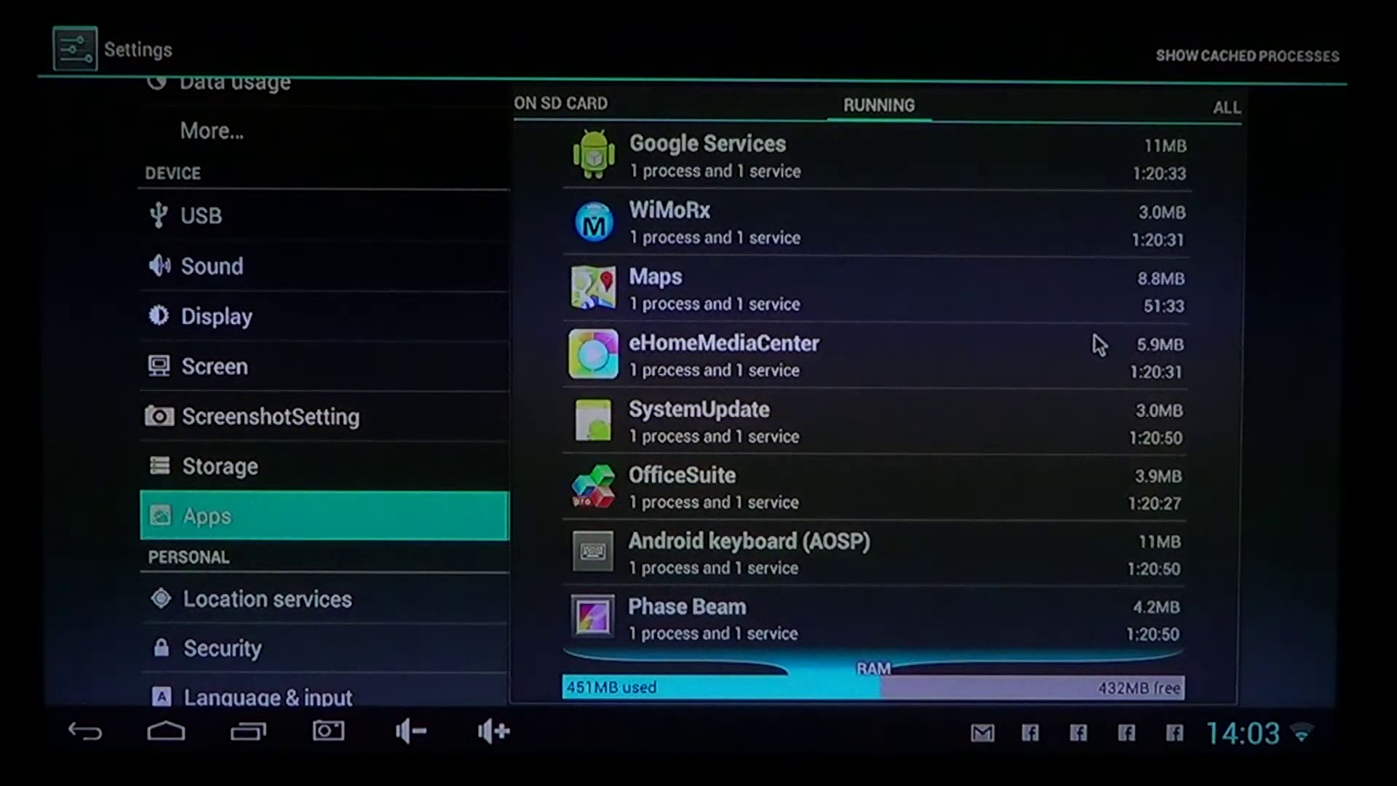
scroll(1099, 344, "up", 2)
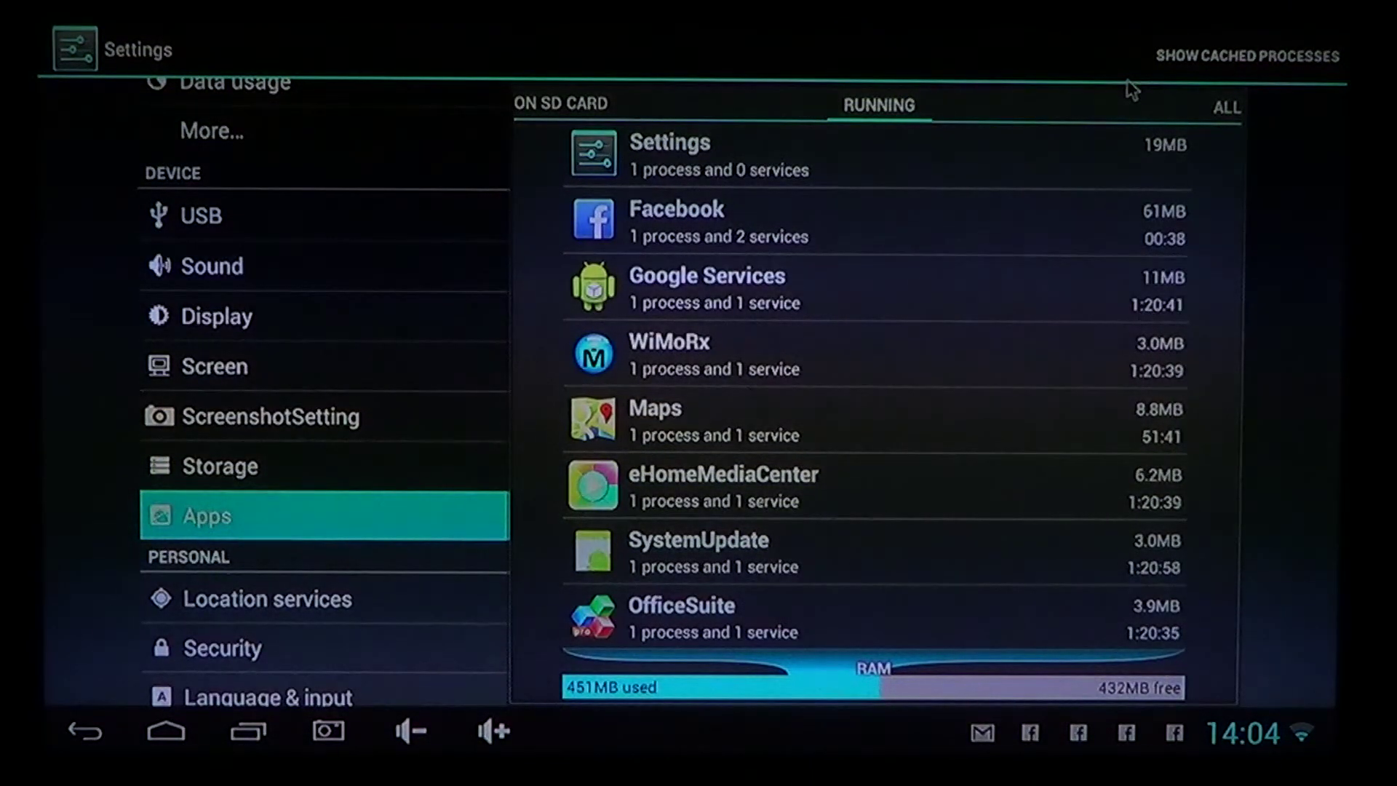
key("Home")
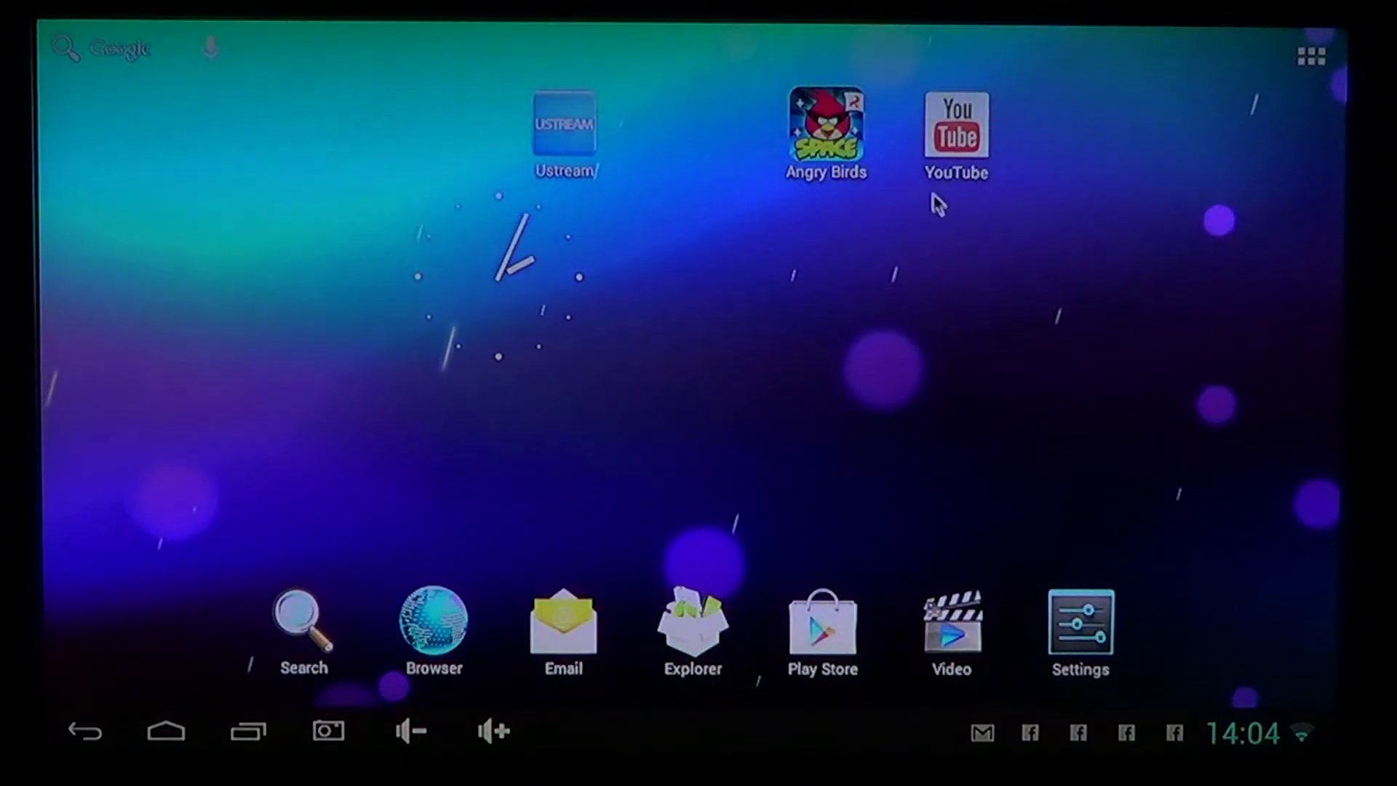